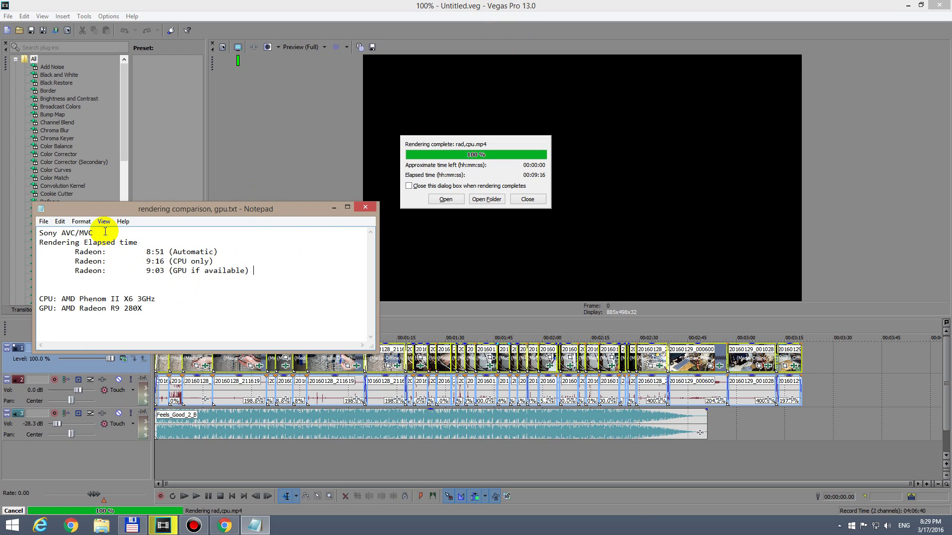
Highlight the Sony AVC/MVC heading and 9:16 CPU-only time in the notes, then dismiss the render-complete notice.
left_click_drag(105, 231, 34, 237)
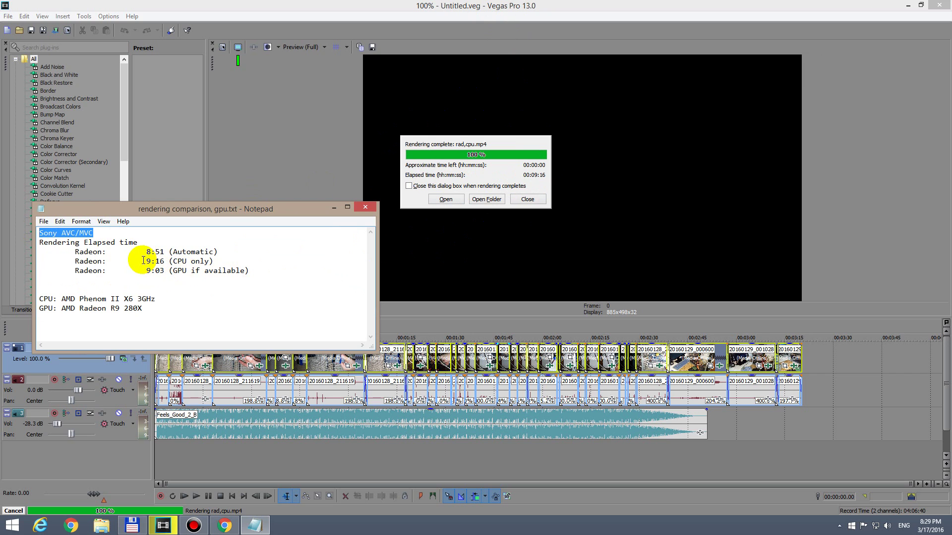
left_click_drag(146, 262, 230, 260)
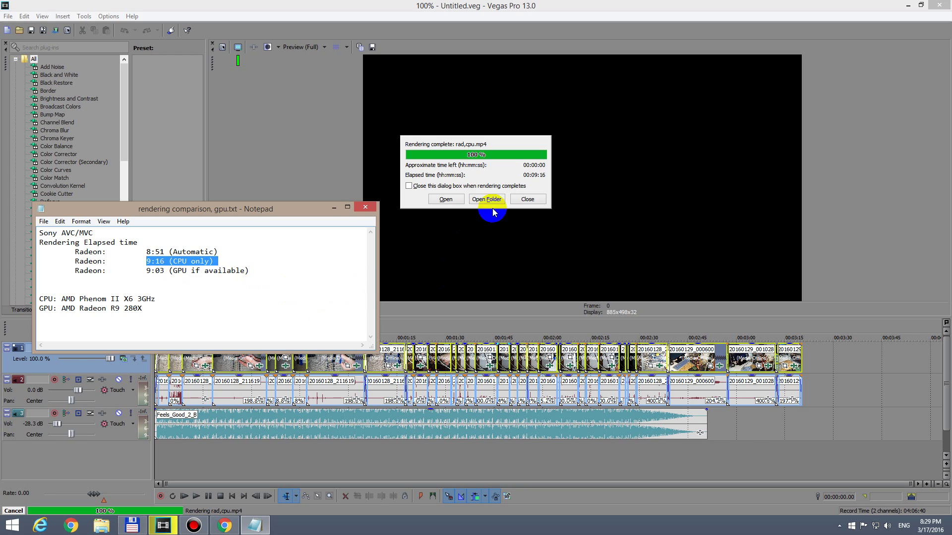
left_click(527, 199)
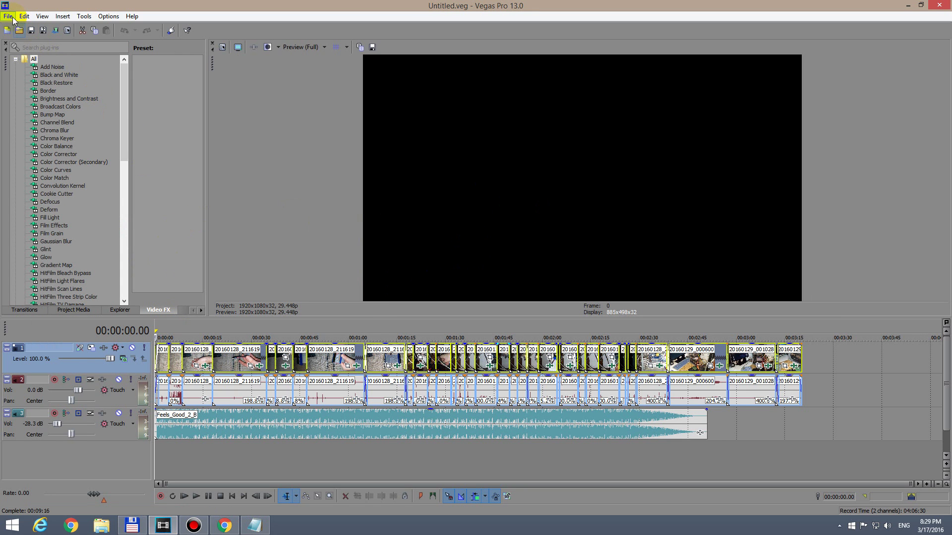
In Render As, scroll to Sony AVC/MVC and customize the Internet 1920x1080-30p template.
left_click(54, 32)
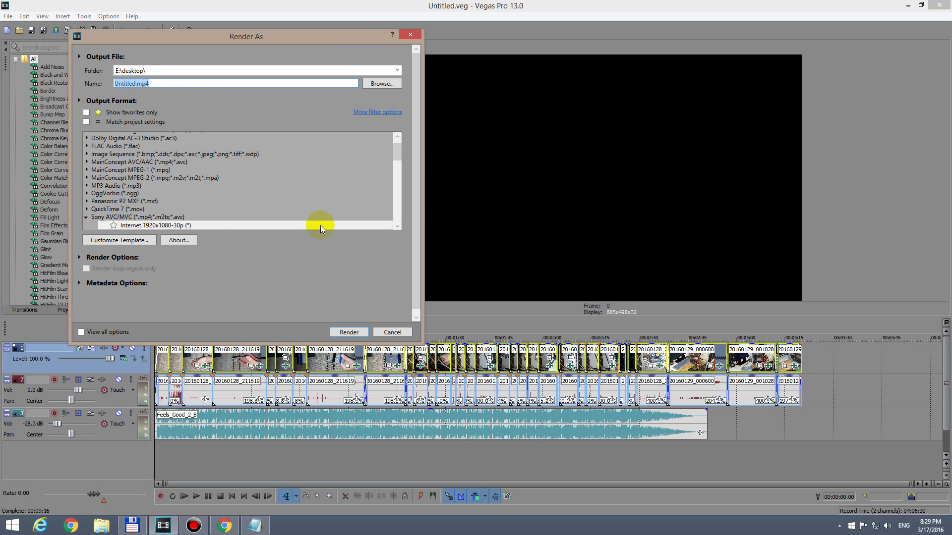
left_click_drag(395, 142, 396, 153)
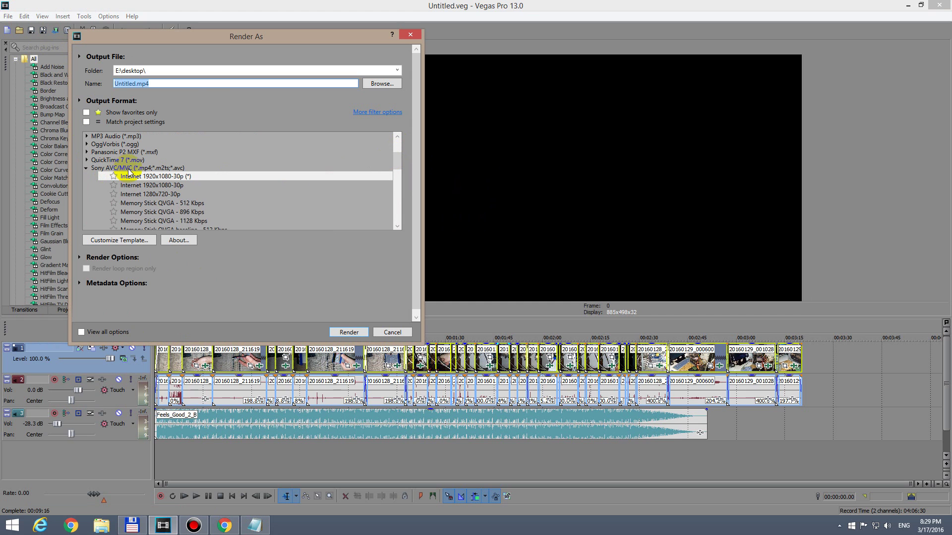
left_click(106, 241)
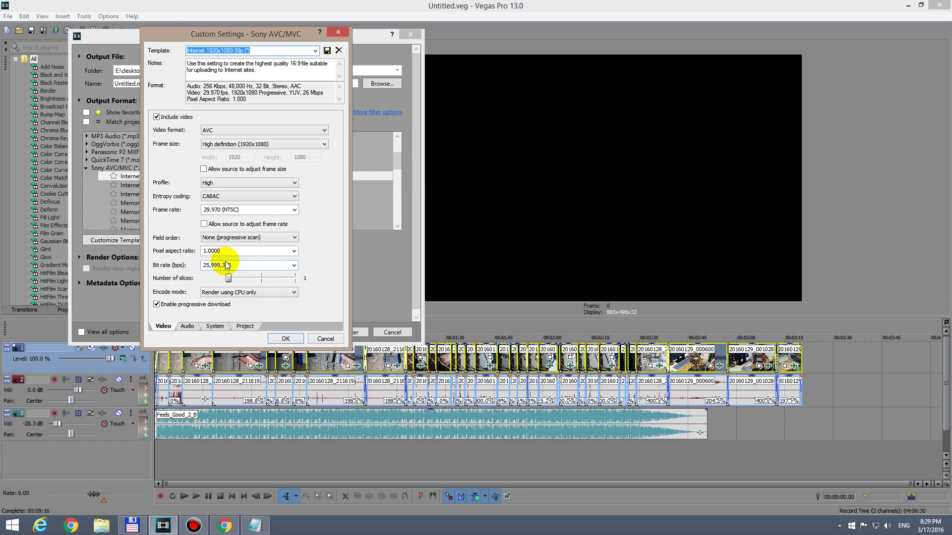
Inspect the Bit rate options unchanged, then show the Encode mode choices.
left_click(293, 265)
left_click(296, 265)
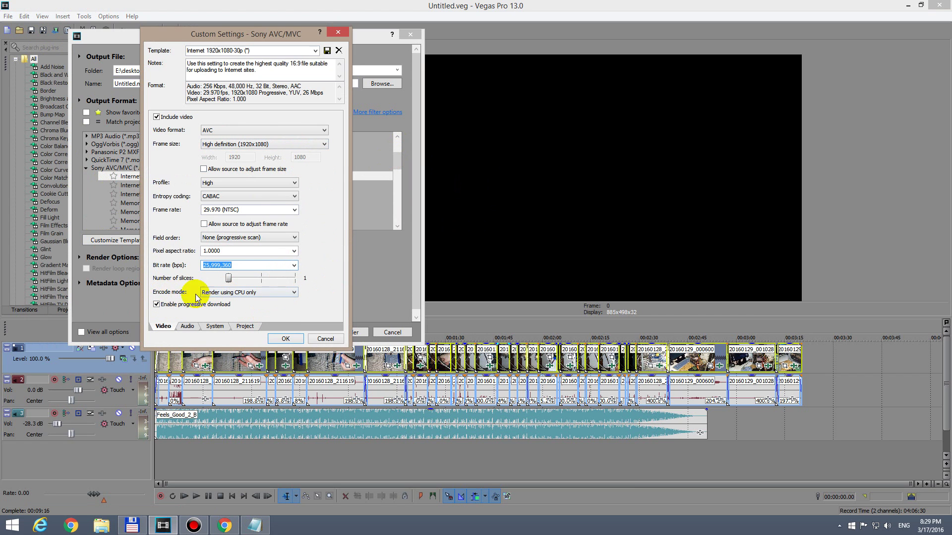
left_click(272, 292)
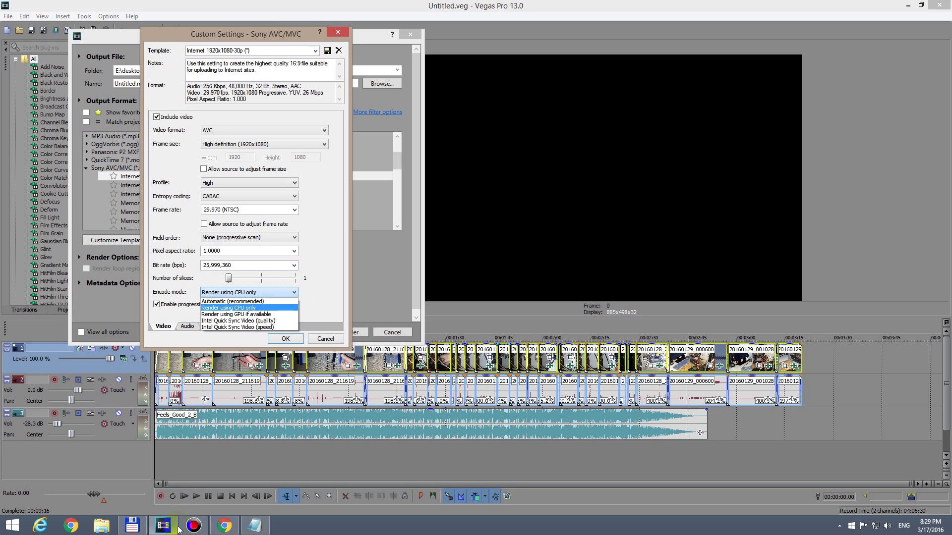
Highlight the 9:16 CPU-only time in the Notepad notes and move them to the right.
left_click(254, 525)
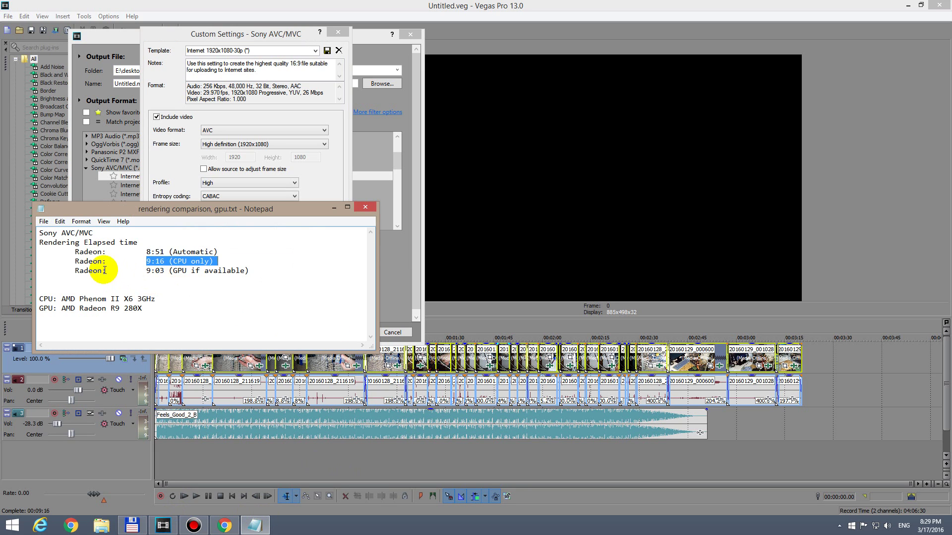
left_click(173, 263)
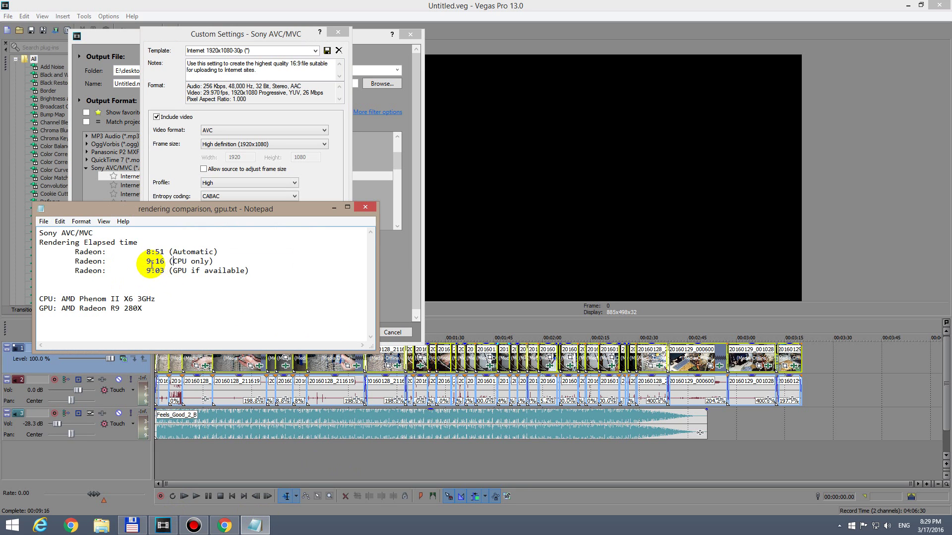
left_click_drag(147, 261, 164, 262)
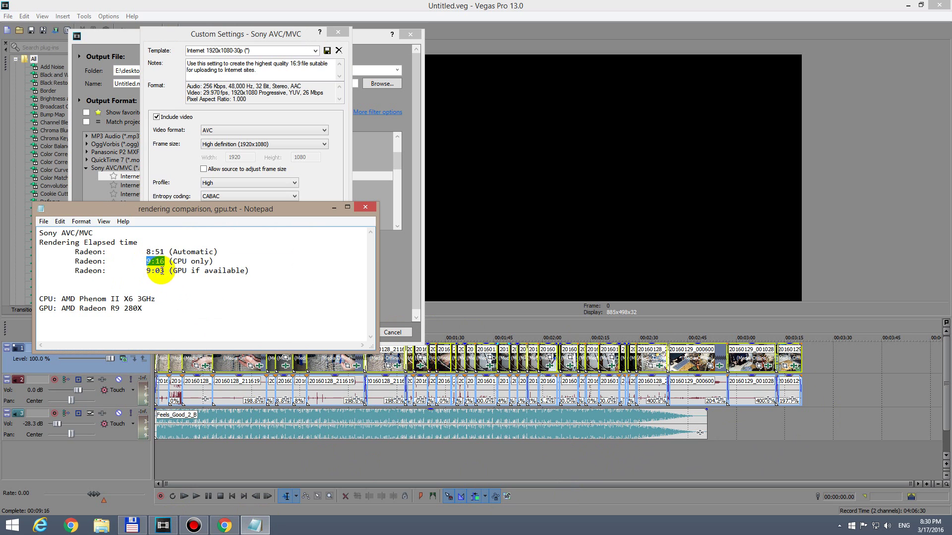
left_click_drag(177, 212, 695, 179)
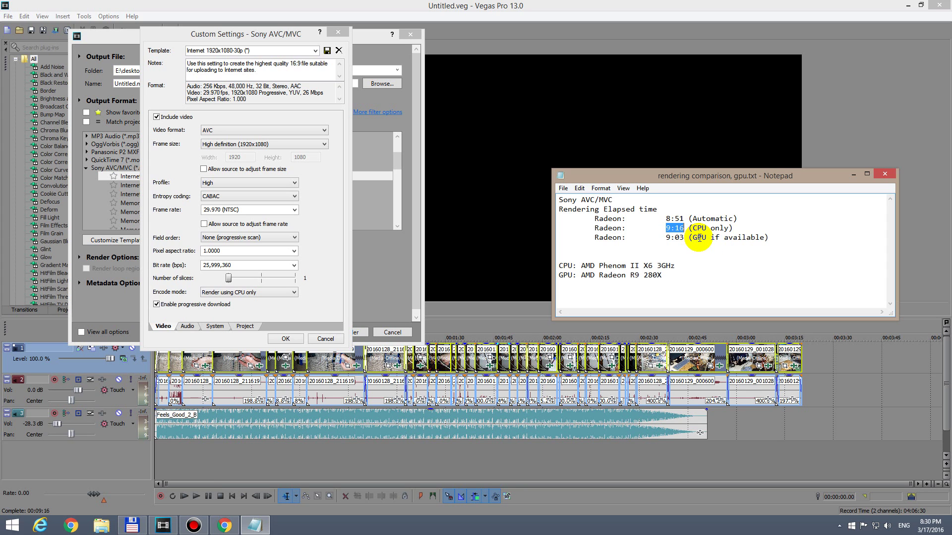
Set encode mode to Render using GPU if available and highlight the 9:03 GPU time in the notes.
left_click(238, 293)
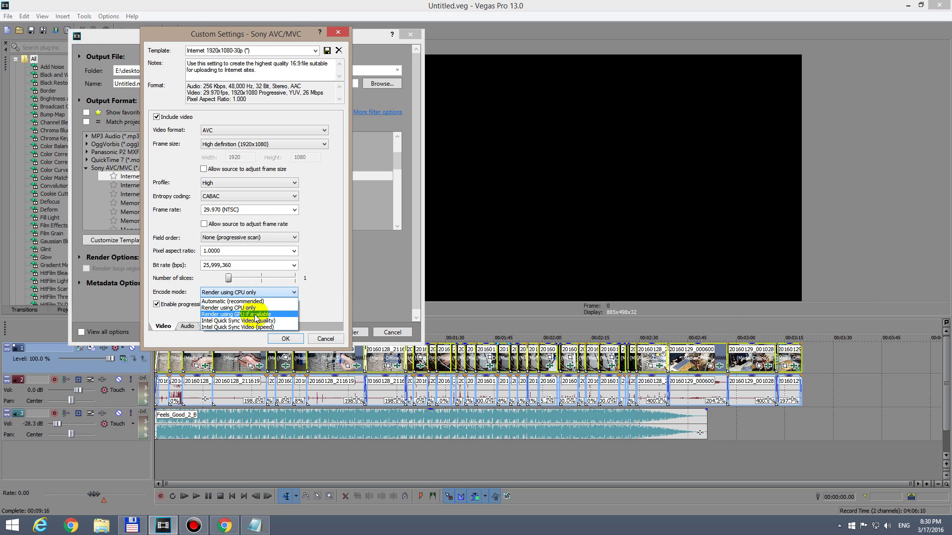
left_click(254, 315)
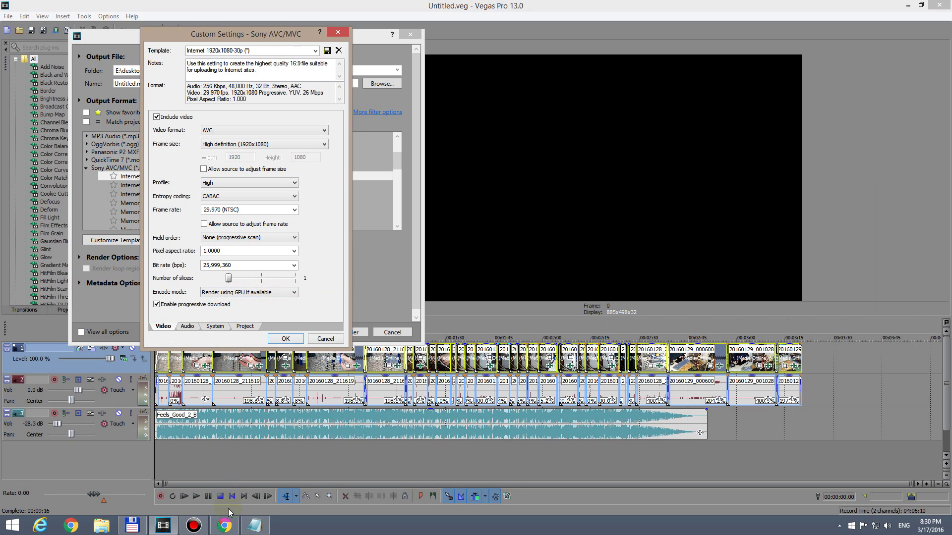
left_click(254, 525)
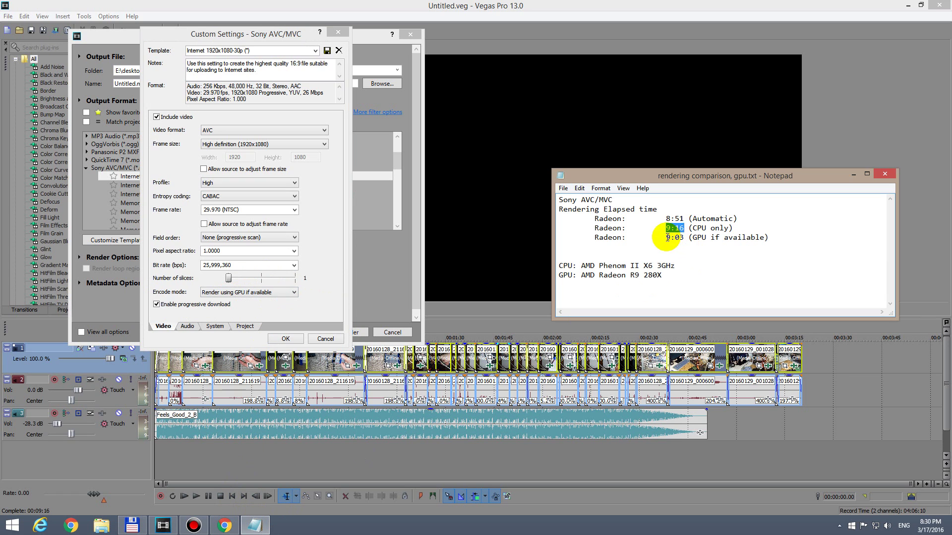
left_click_drag(667, 238, 685, 238)
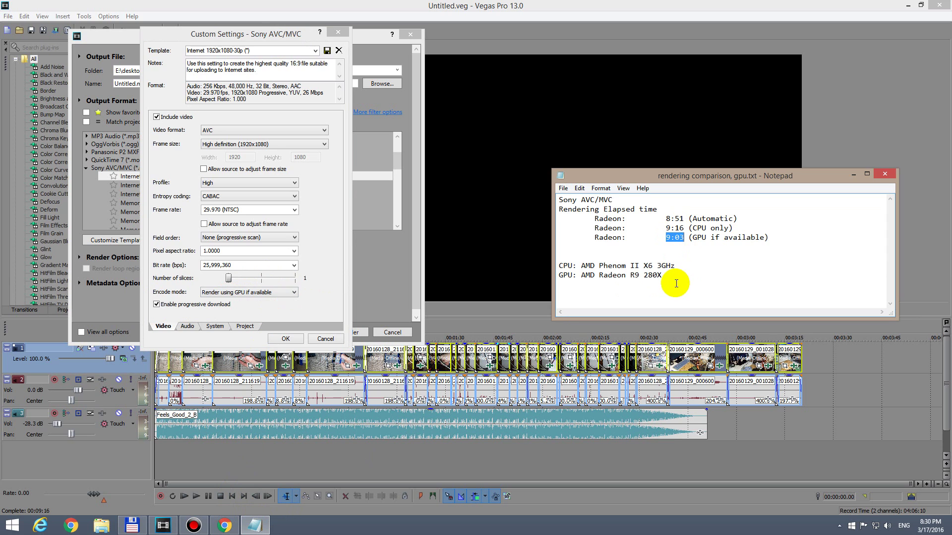
Change encode mode to Automatic (recommended) and bring the render-time notes forward.
left_click(229, 292)
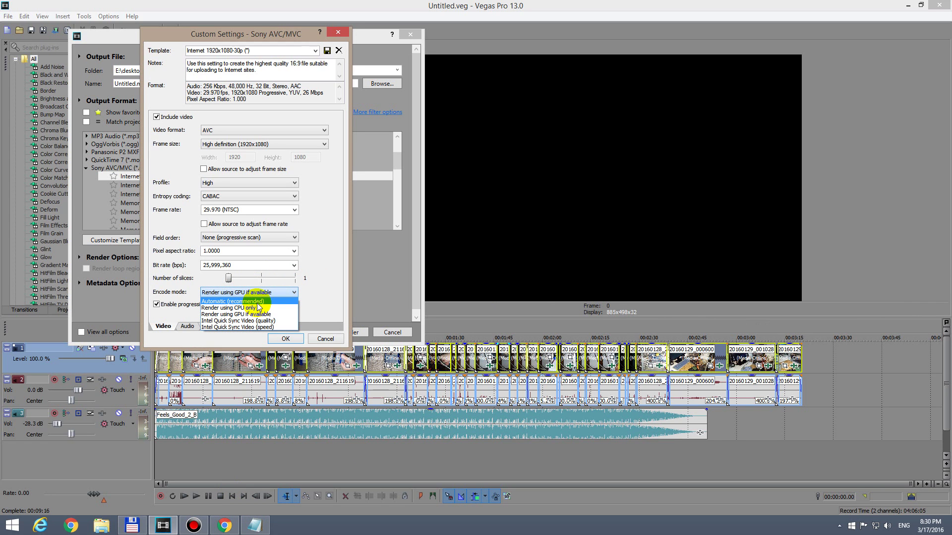
left_click(257, 301)
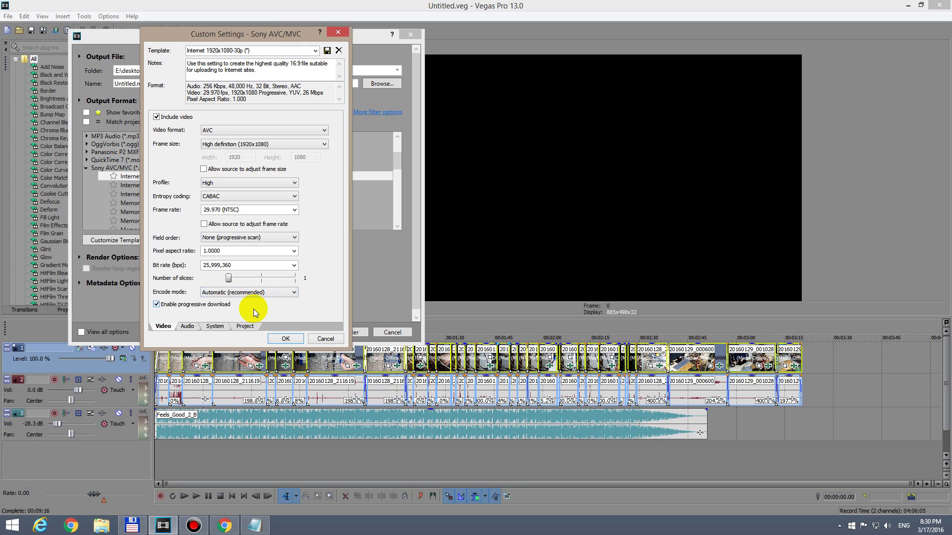
left_click(253, 521)
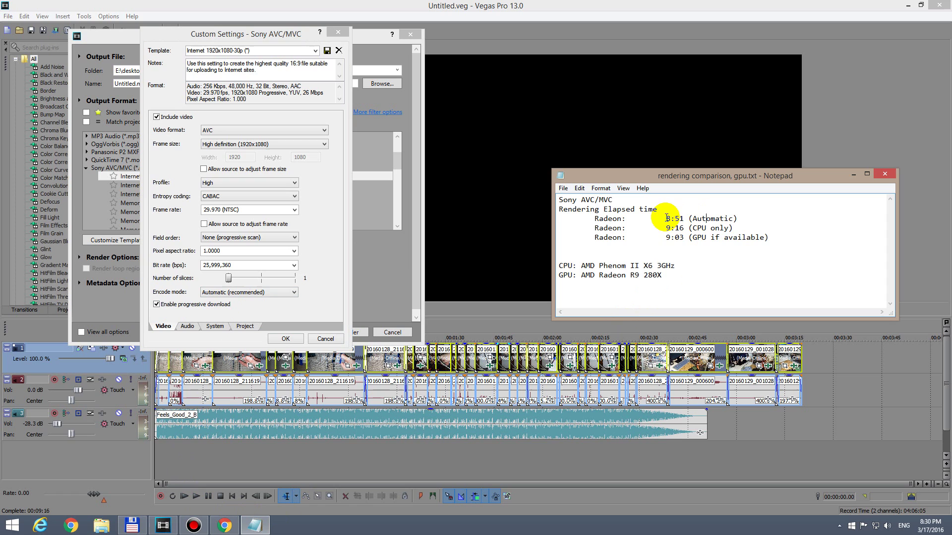
left_click_drag(666, 218, 675, 219)
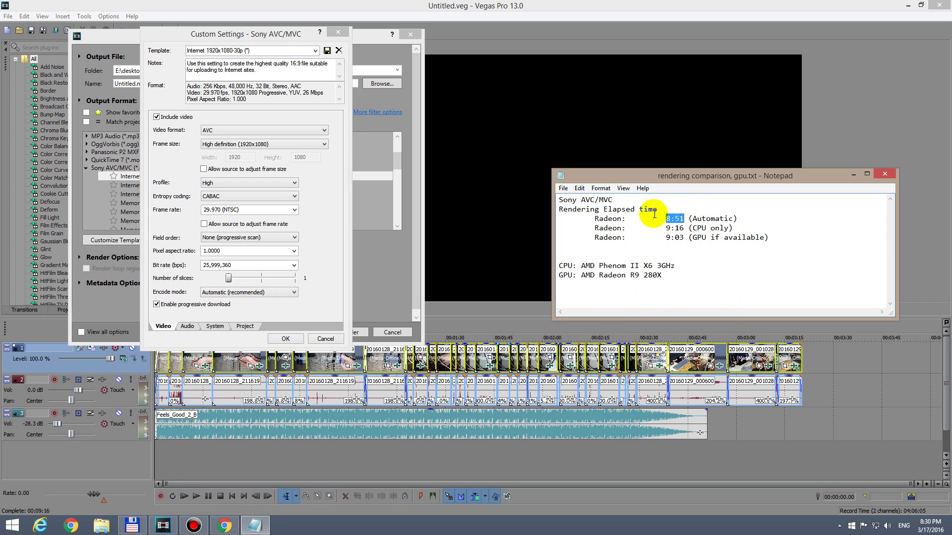
double_click(705, 218)
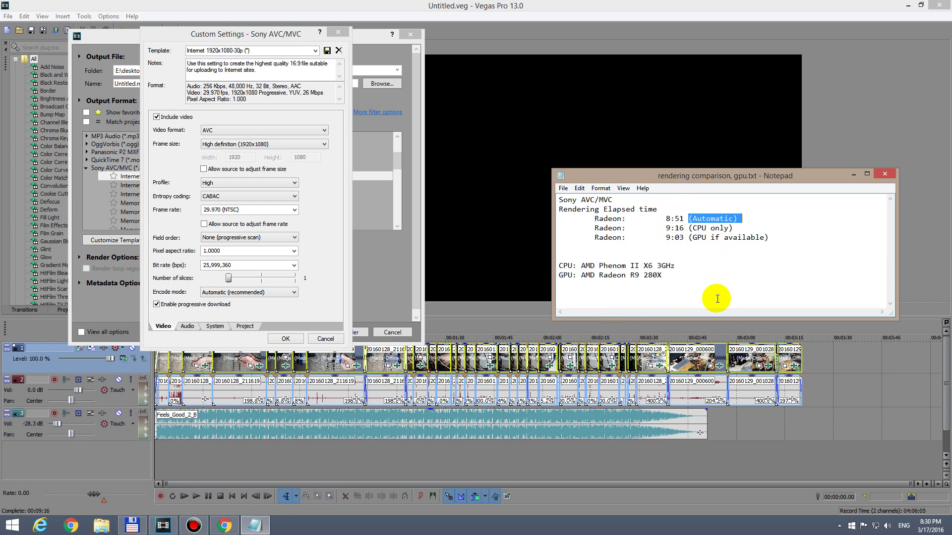
double_click(704, 237)
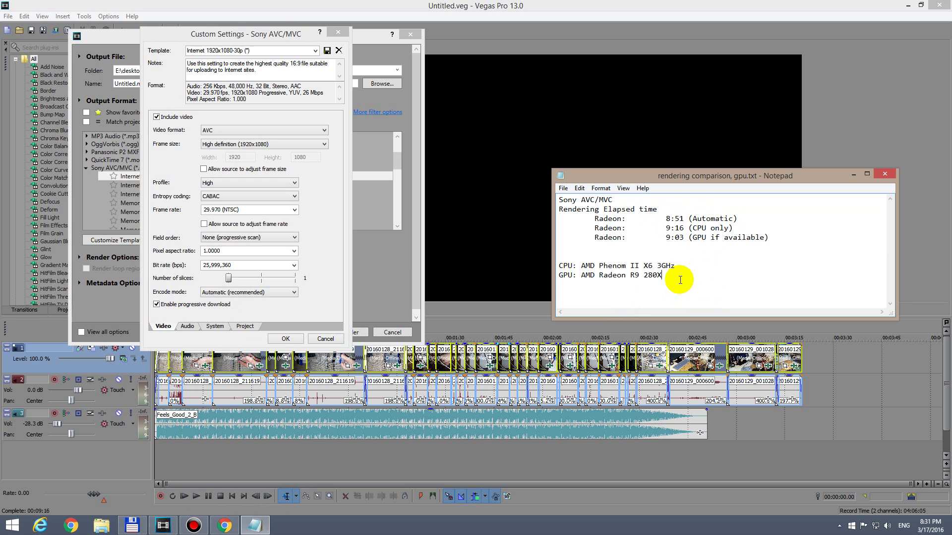
left_click_drag(673, 272, 577, 275)
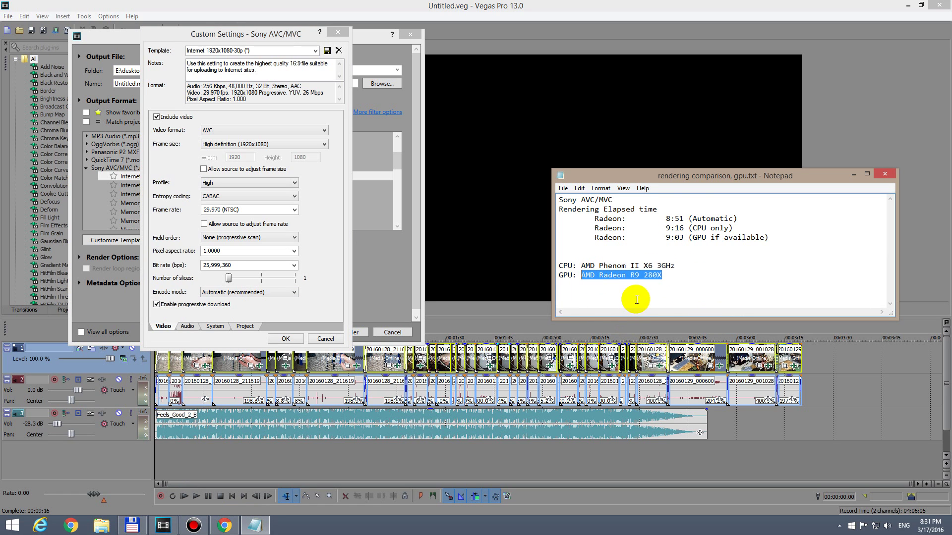
left_click(667, 274)
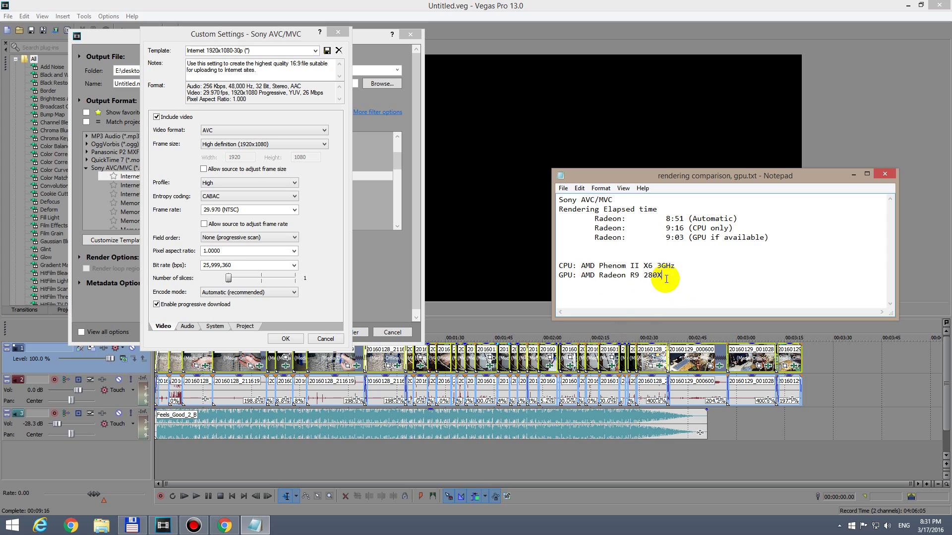
type(".")
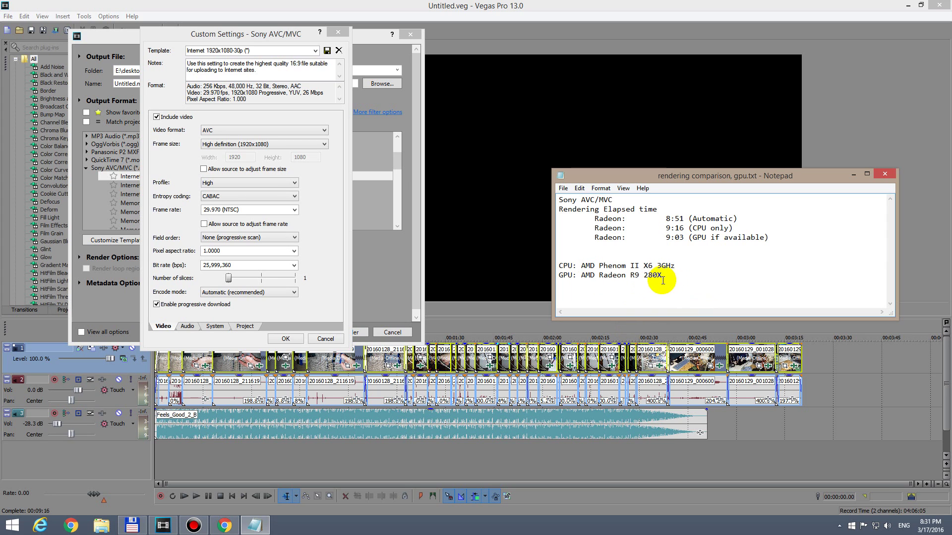
left_click_drag(662, 281, 581, 273)
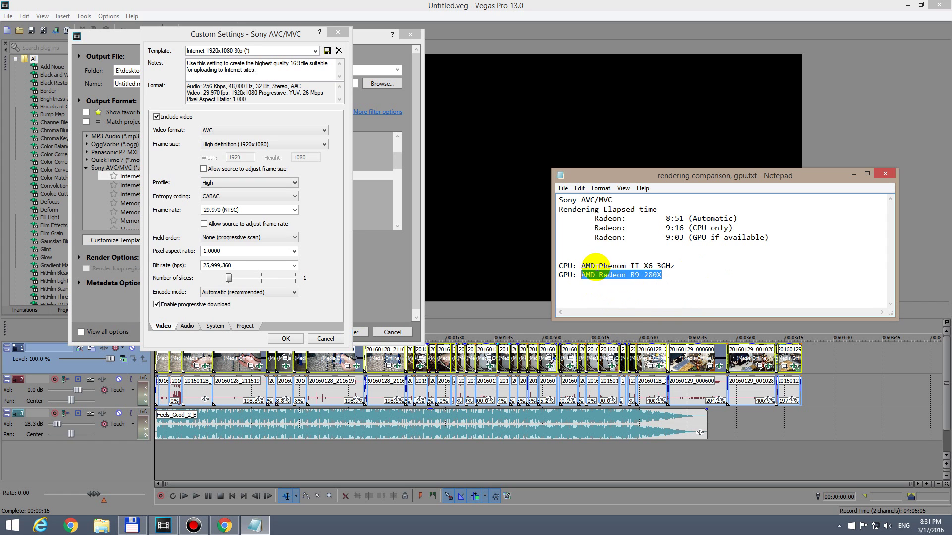
left_click_drag(580, 266, 676, 269)
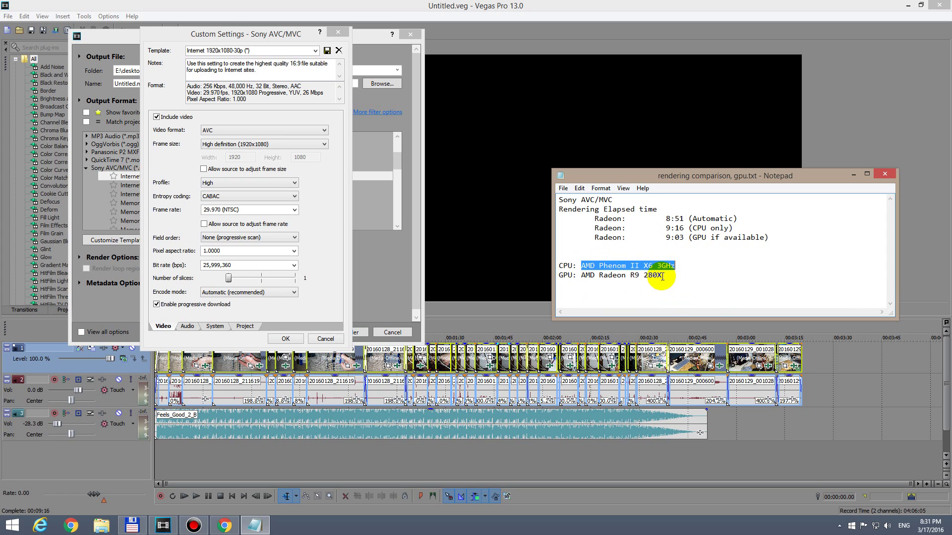
double_click(644, 266)
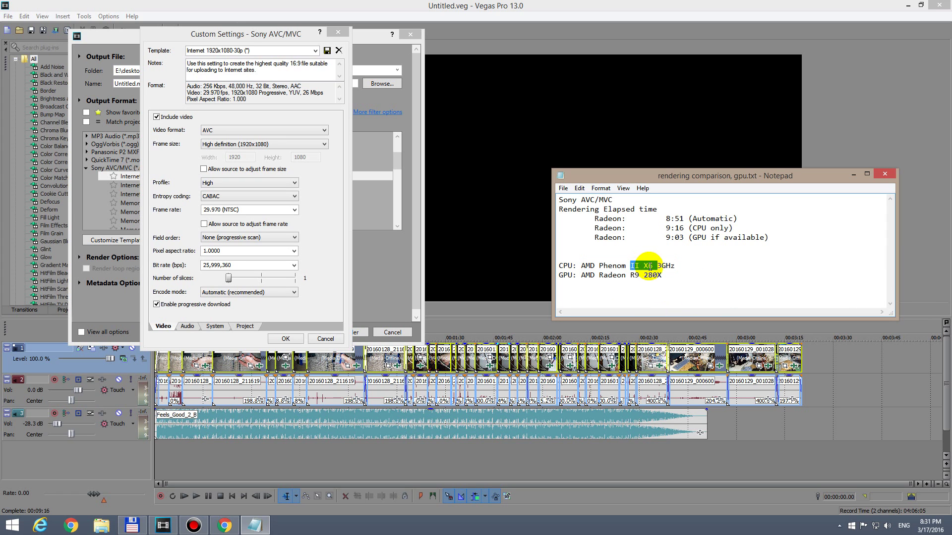
left_click_drag(648, 266, 673, 266)
double_click(673, 266)
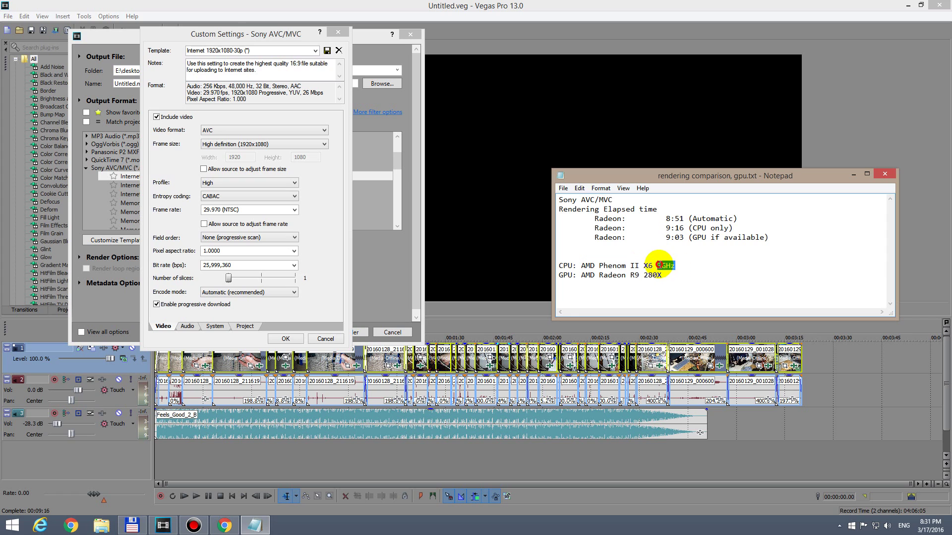
left_click(707, 285)
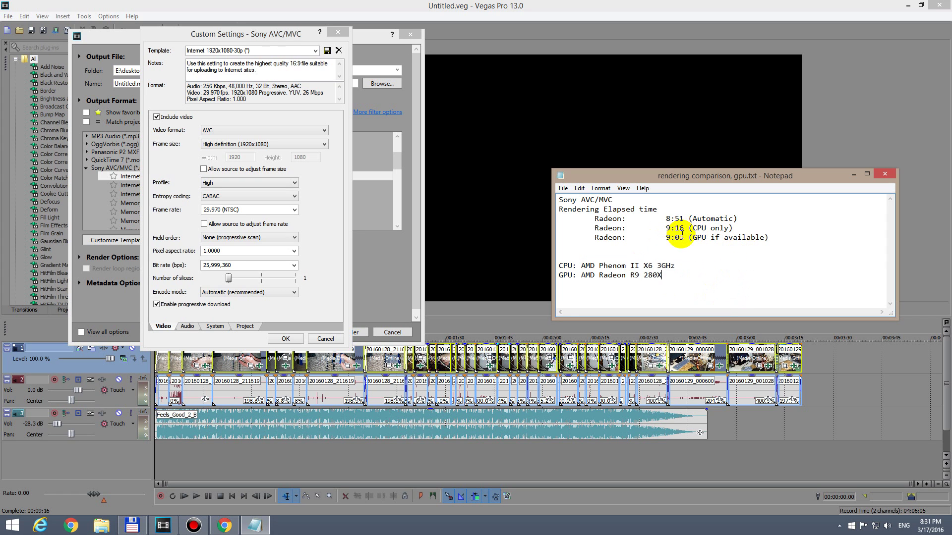
left_click_drag(677, 279, 586, 275)
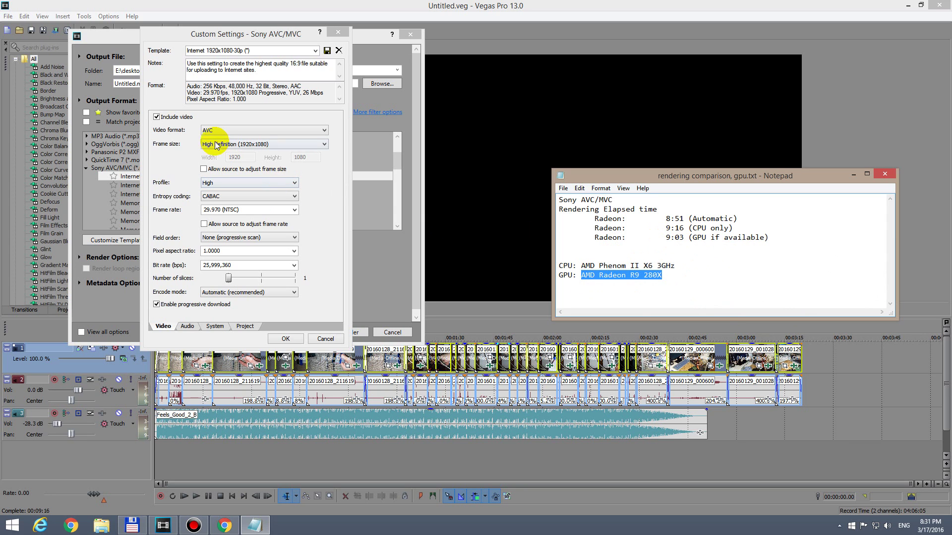
Close Custom Settings, collapse the Sony AVC/MVC templates and expand MainConcept AVC/AAC.
left_click(338, 31)
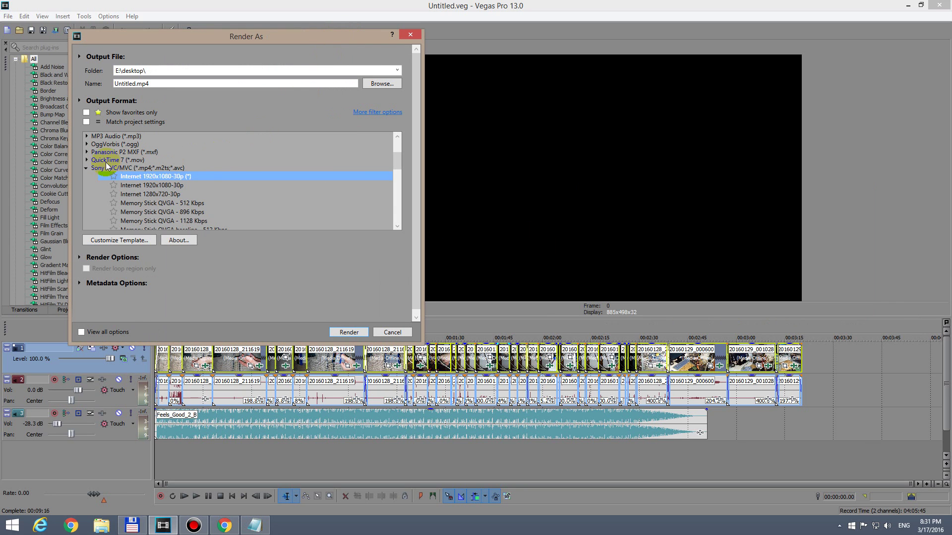
left_click(126, 169)
double_click(127, 169)
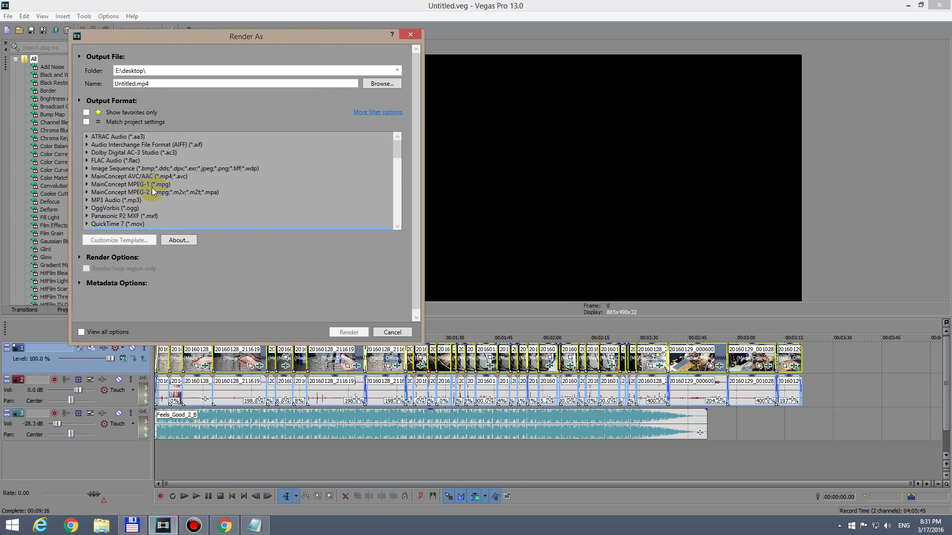
left_click(131, 177)
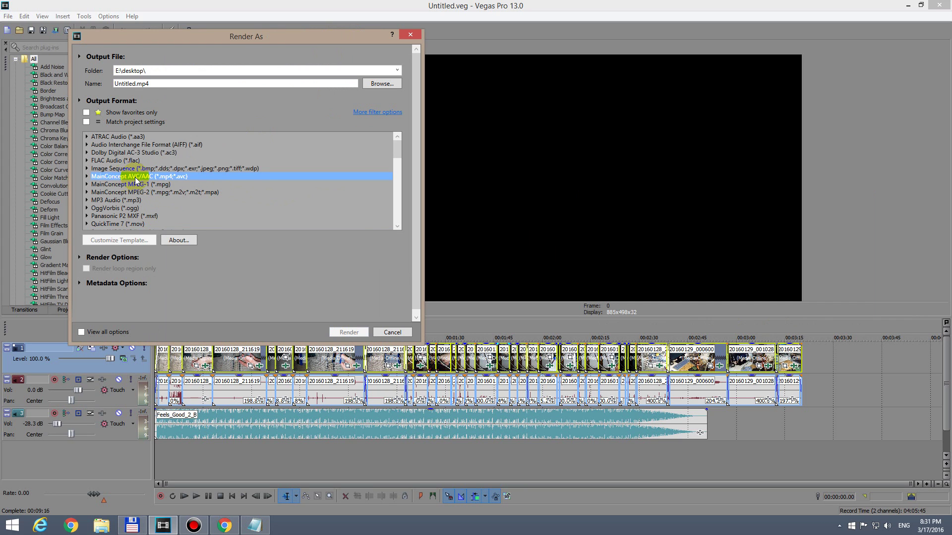
double_click(131, 177)
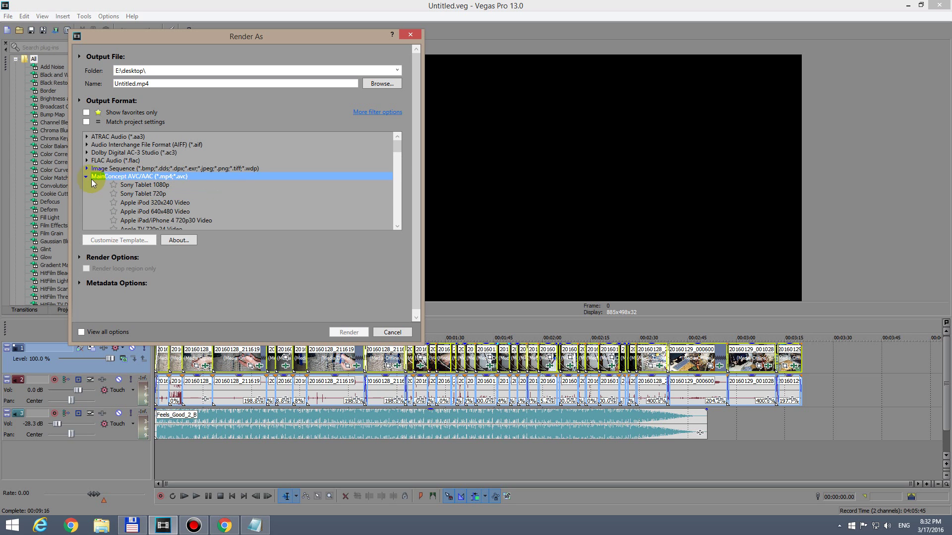
Select the Sony AVC/MVC format and show the comparison note with its highlight cleared.
left_click_drag(395, 146, 398, 181)
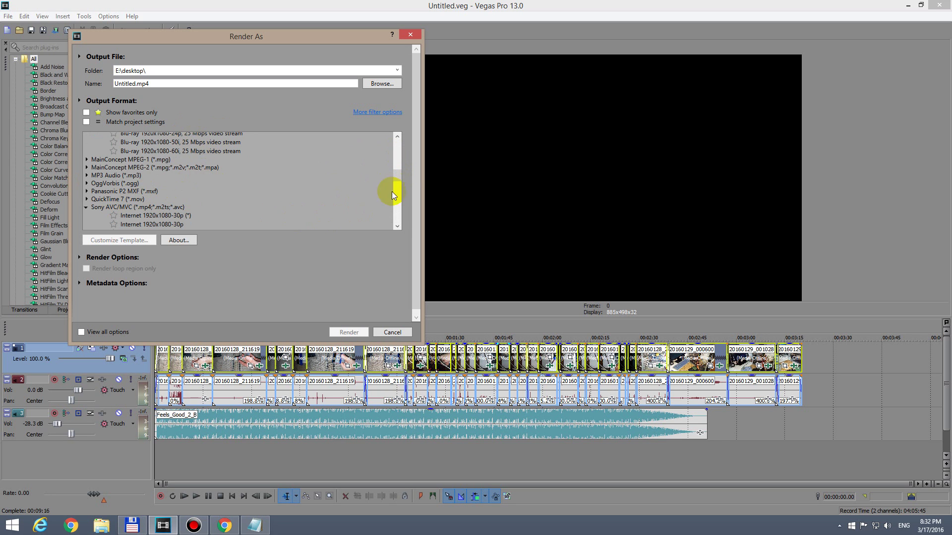
left_click_drag(396, 175, 399, 147)
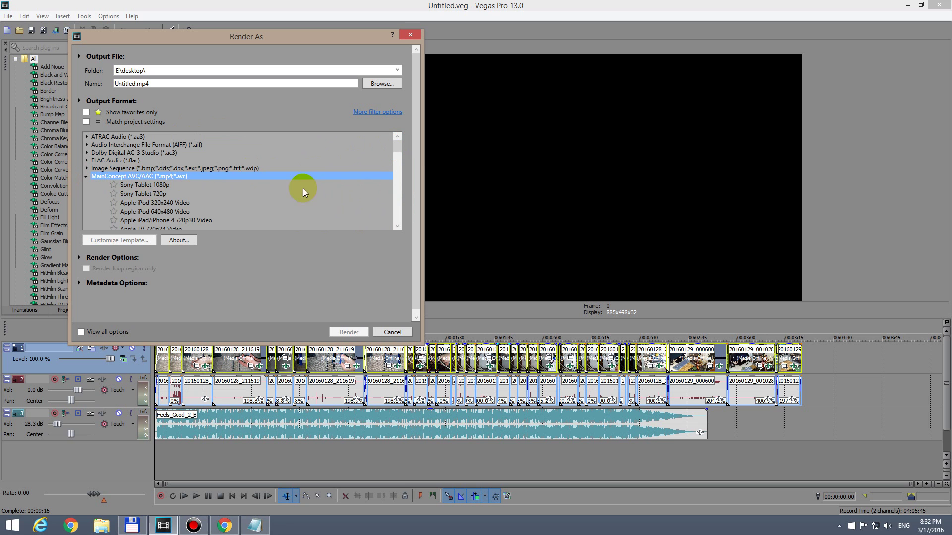
left_click(400, 146)
left_click_drag(401, 146, 399, 180)
left_click(127, 178)
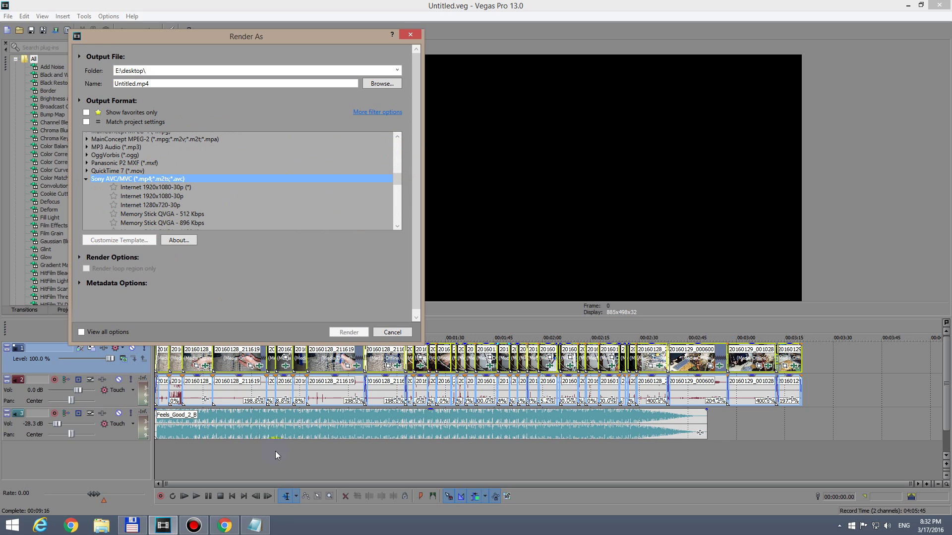
left_click(254, 524)
left_click(702, 275)
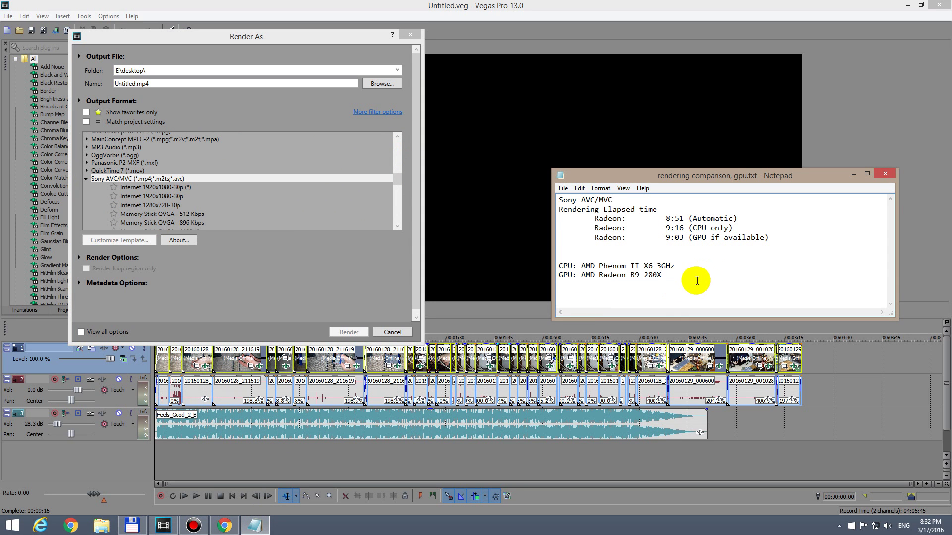
left_click_drag(781, 238, 545, 216)
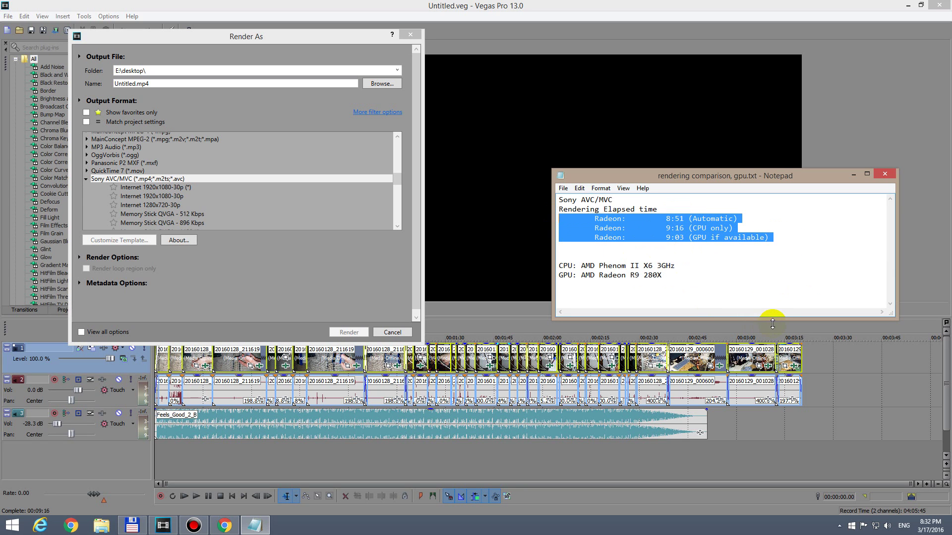
left_click(706, 218)
double_click(706, 219)
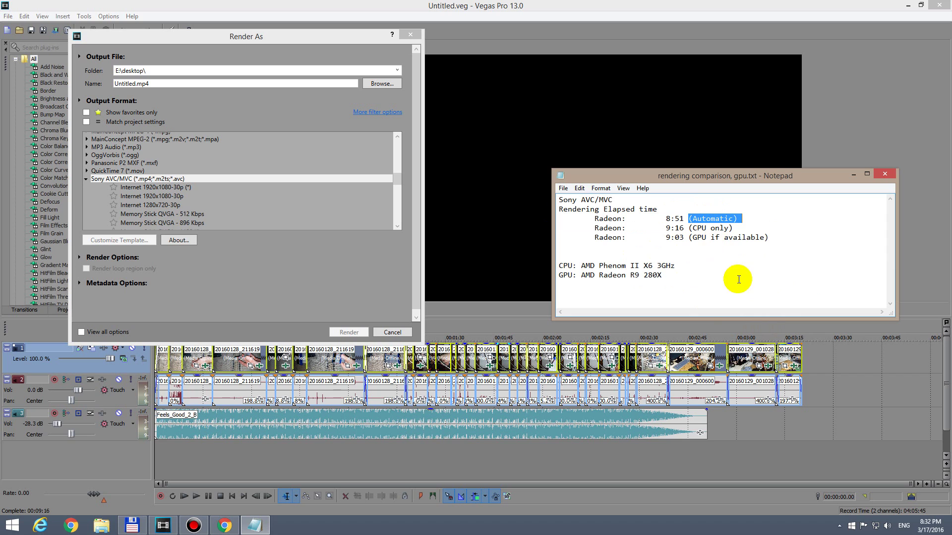
left_click(627, 198)
left_click_drag(627, 199, 538, 187)
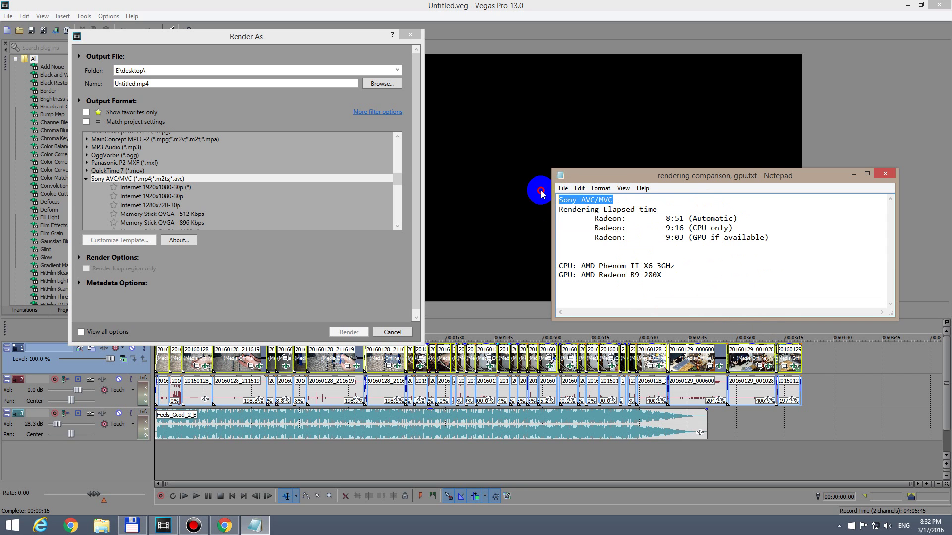